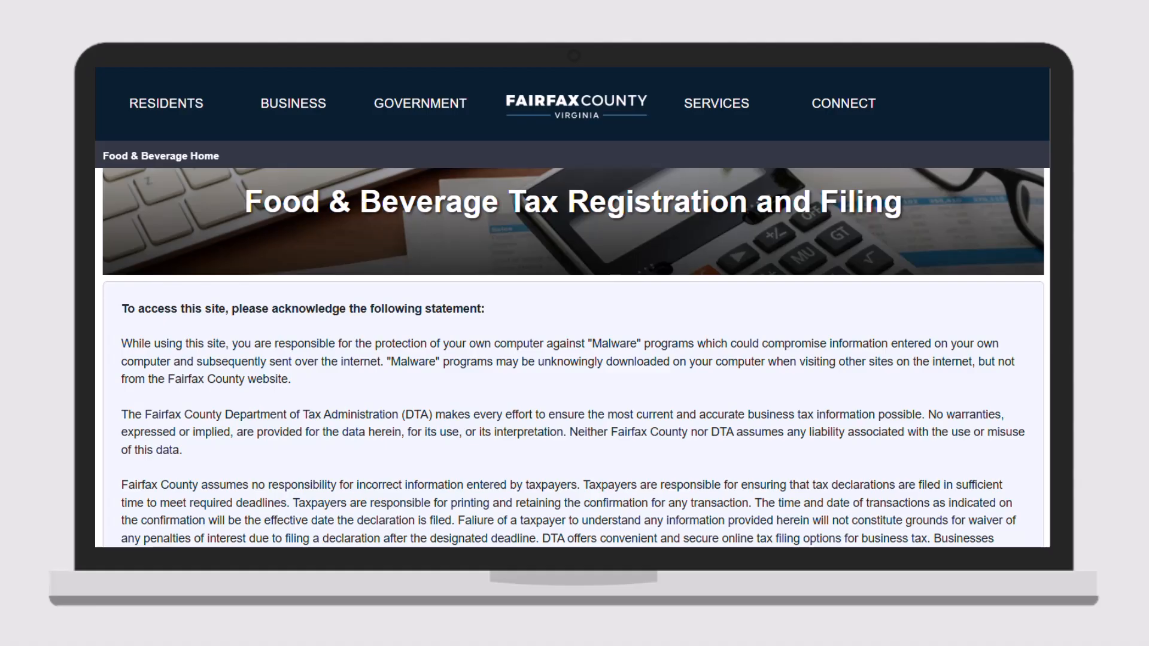
- Accept the site's access statement and bring up the existing business account question
scroll(573, 357, "down", 1)
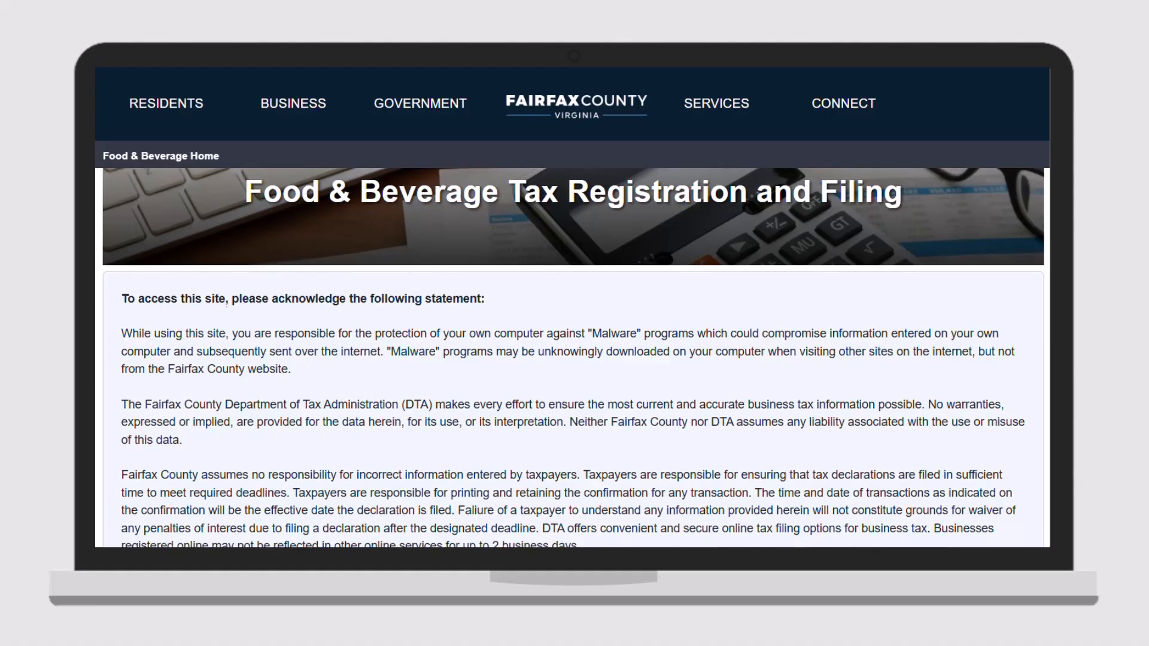
left_click_drag(1050, 219, 1049, 261)
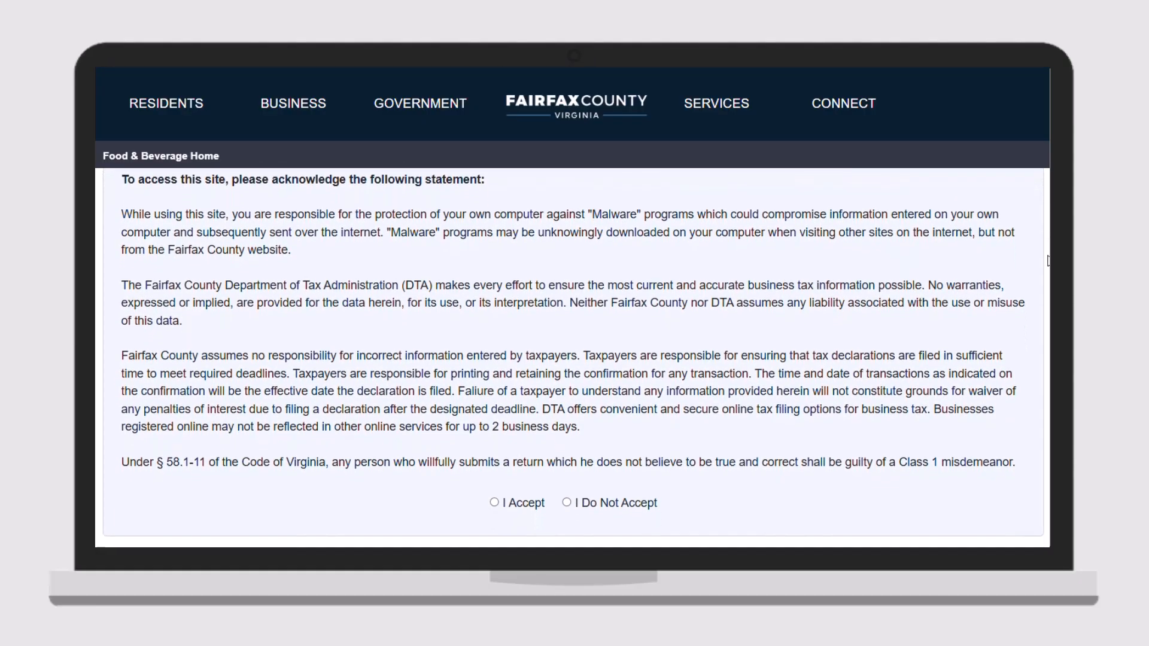
left_click(495, 503)
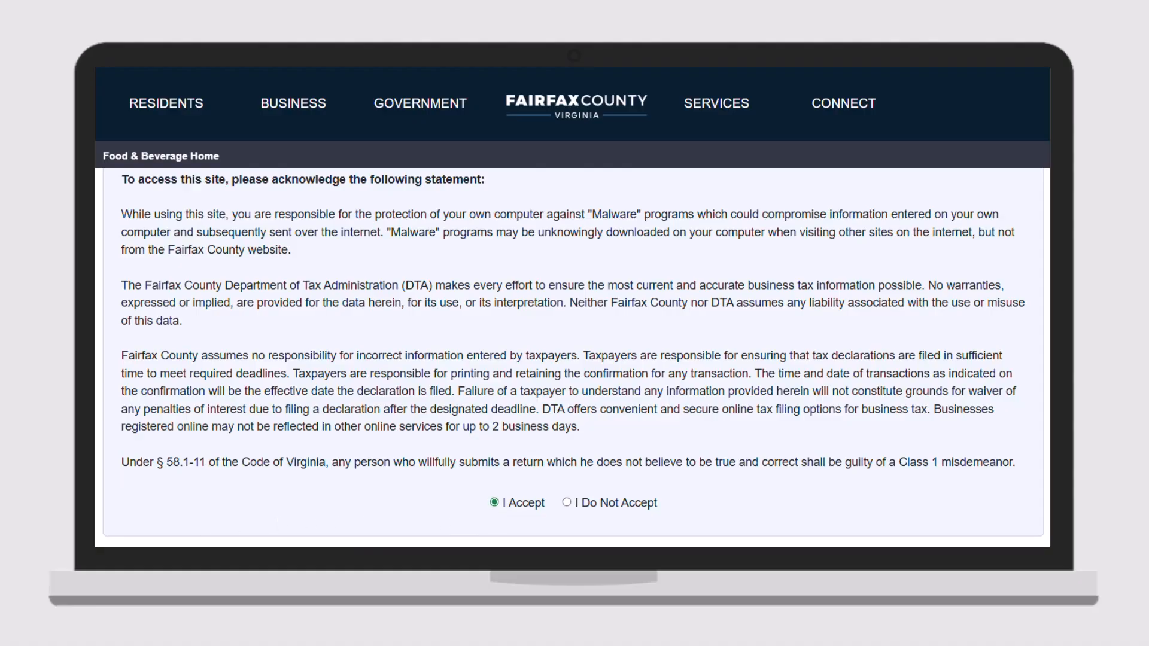
scroll(572, 357, "down", 1)
scroll(572, 358, "down", 1)
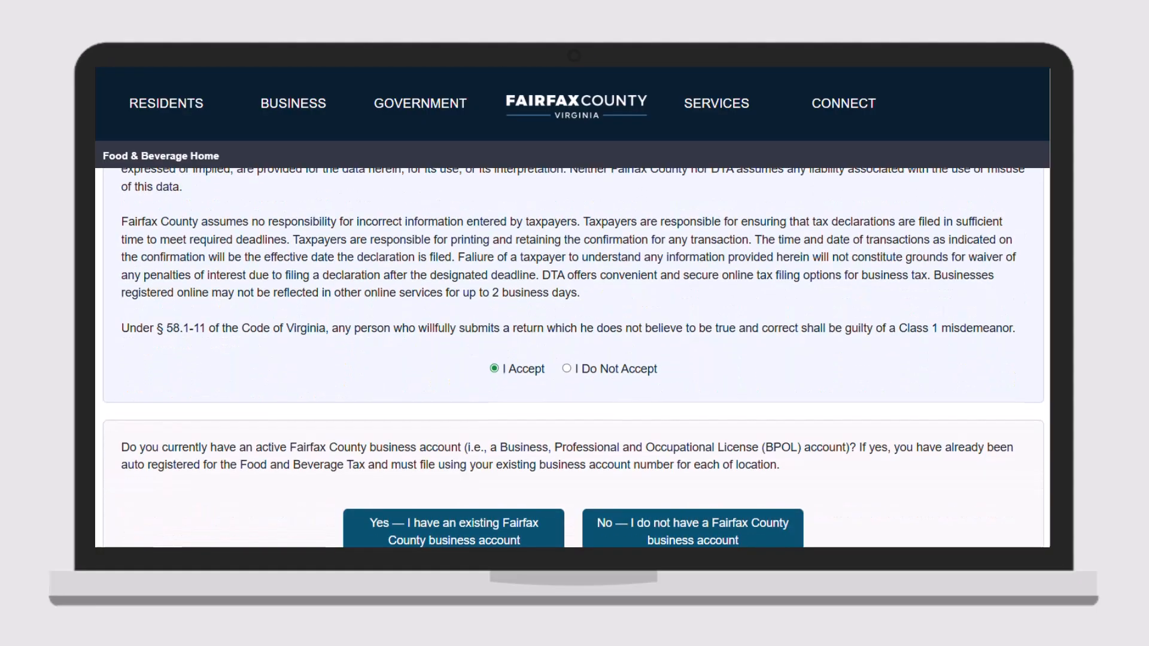
- Answer No to having an existing Fairfax County business account
scroll(572, 357, "down", 2)
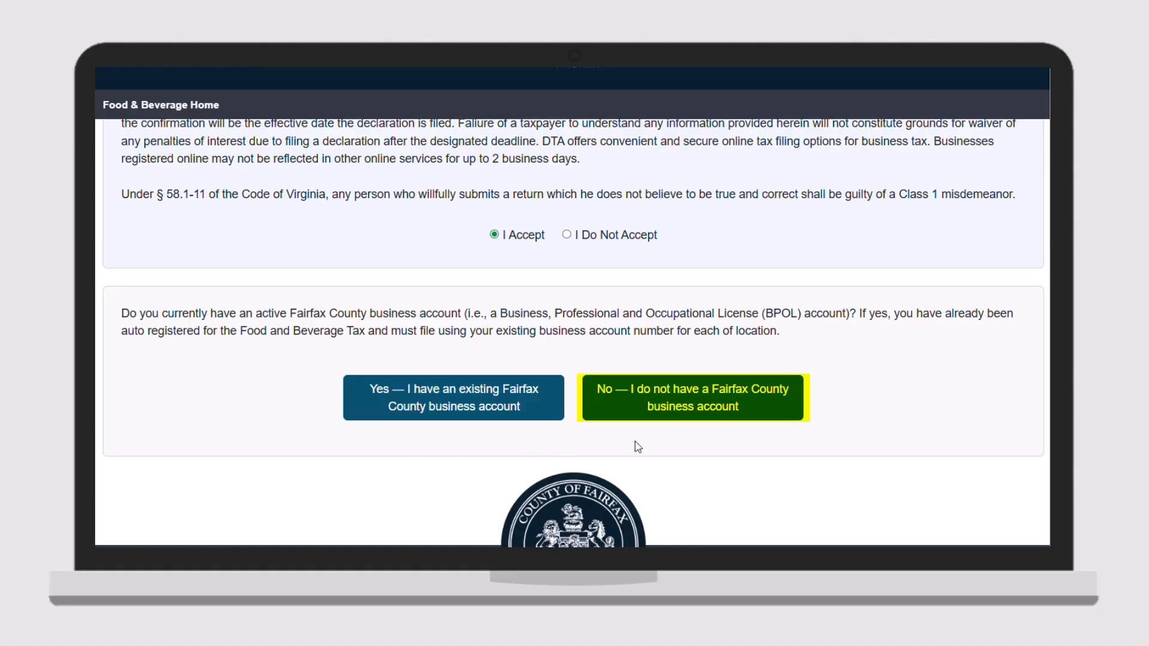
left_click(609, 412)
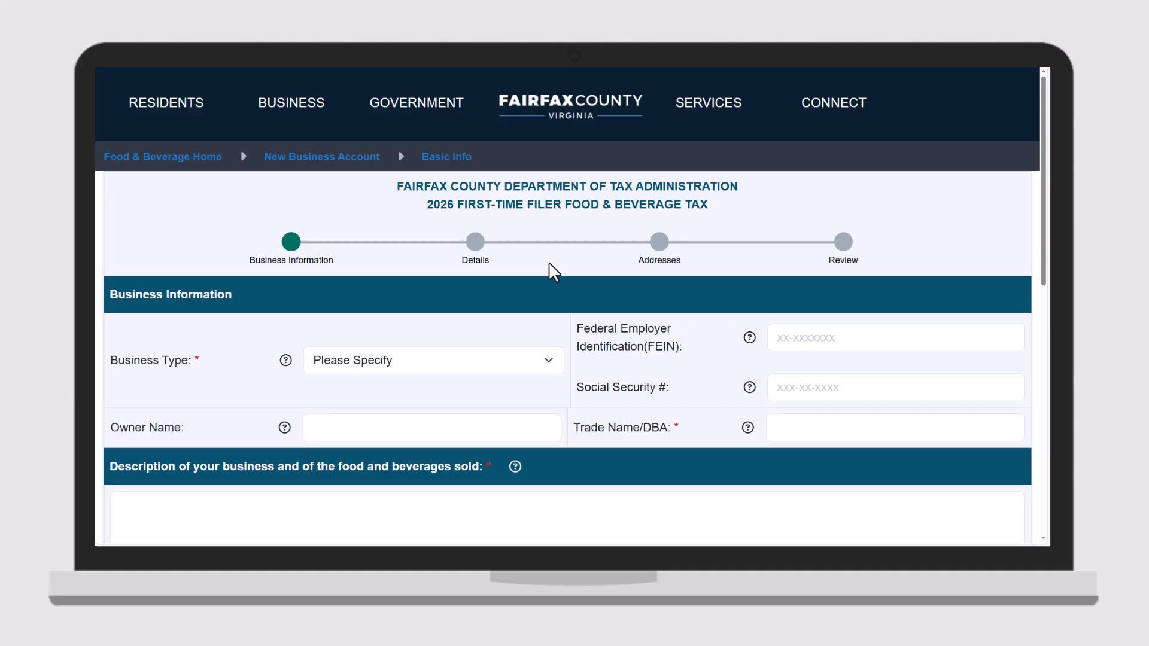
- Enter the business's FEIN and the masked Social Security number
left_click(541, 360)
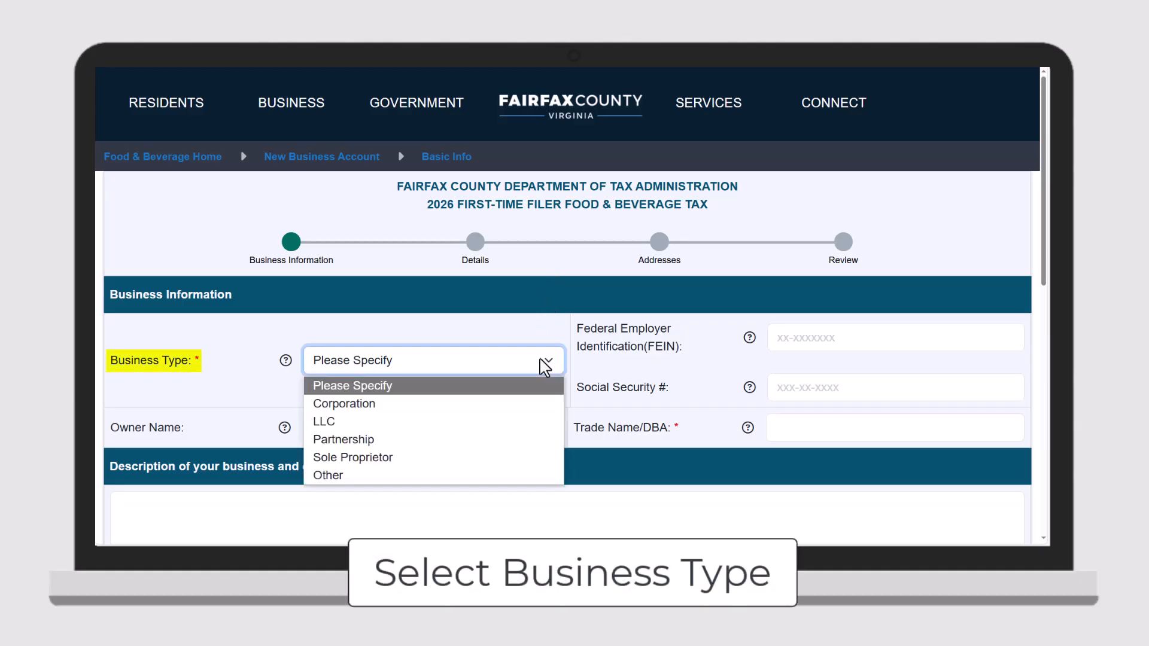
left_click(545, 362)
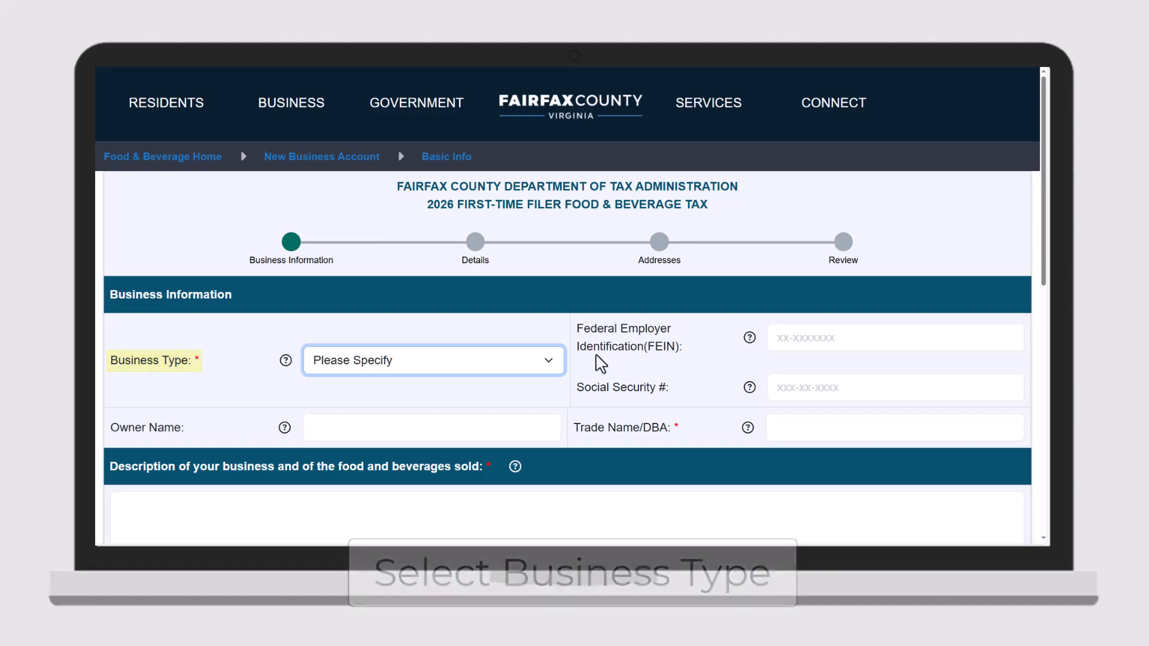
left_click(791, 339)
type("9999999999")
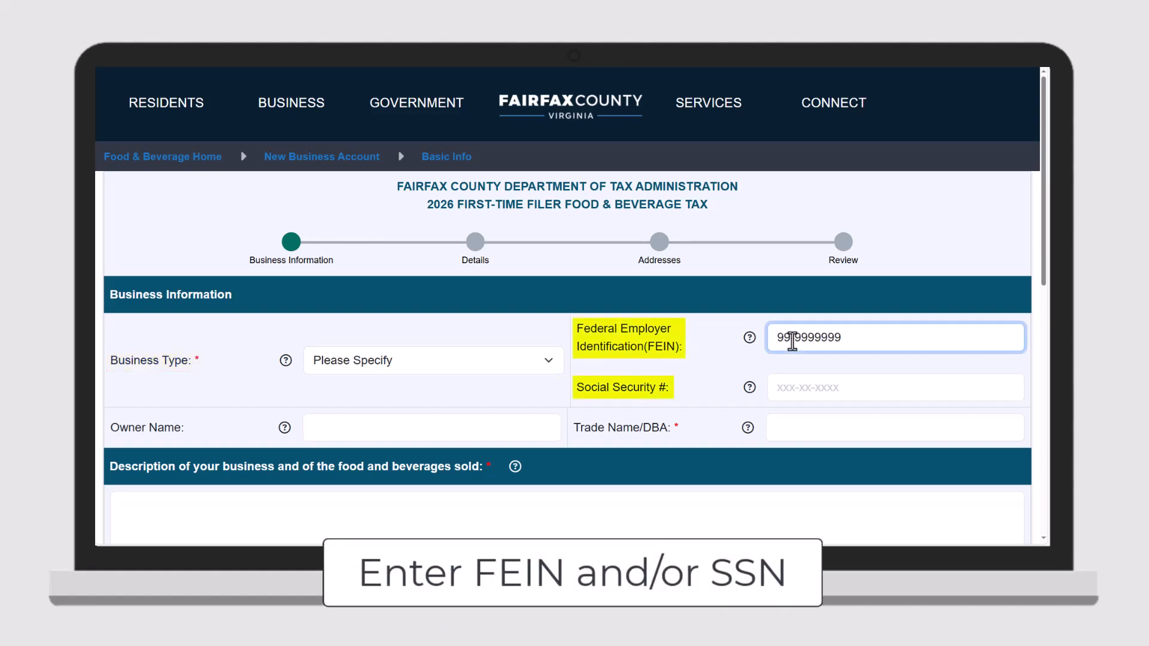
left_click(784, 387)
type("999999999")
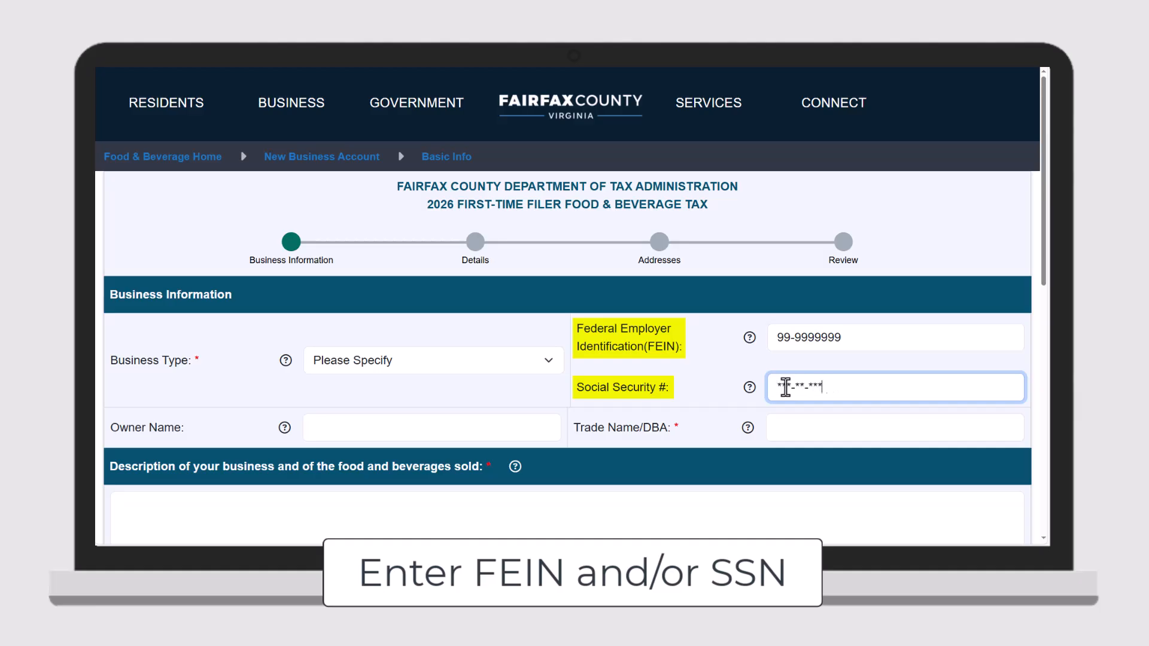
- Fill in the owner name, trade name and description 'Enter description here', then continue
left_click(544, 434)
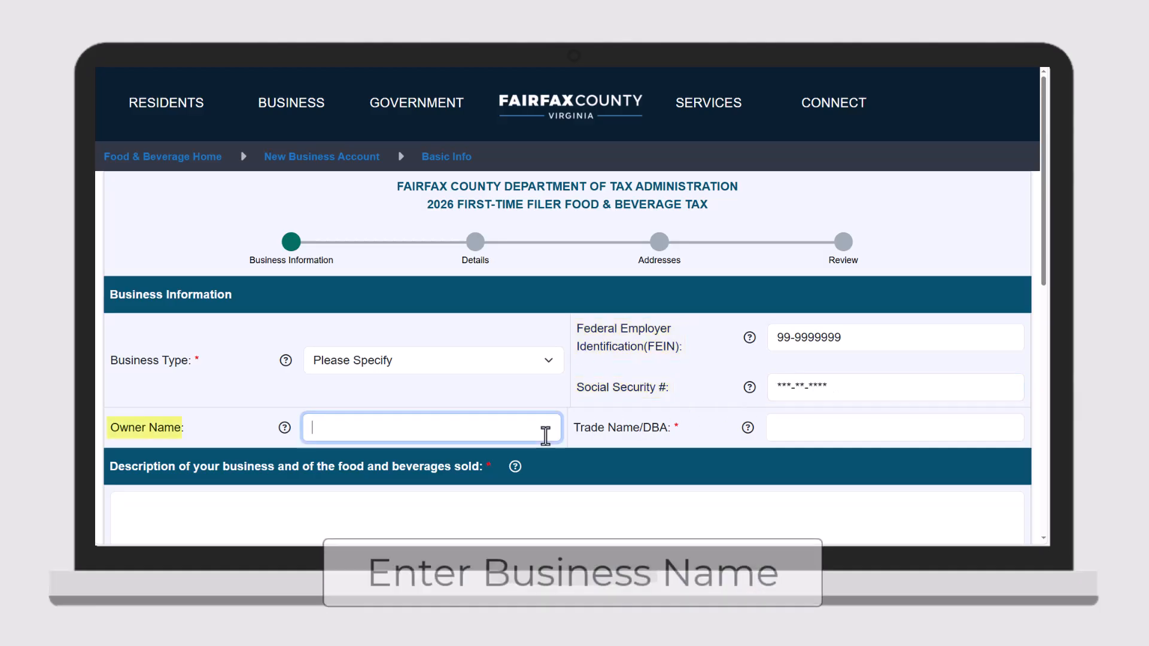
type("John Doe's Business")
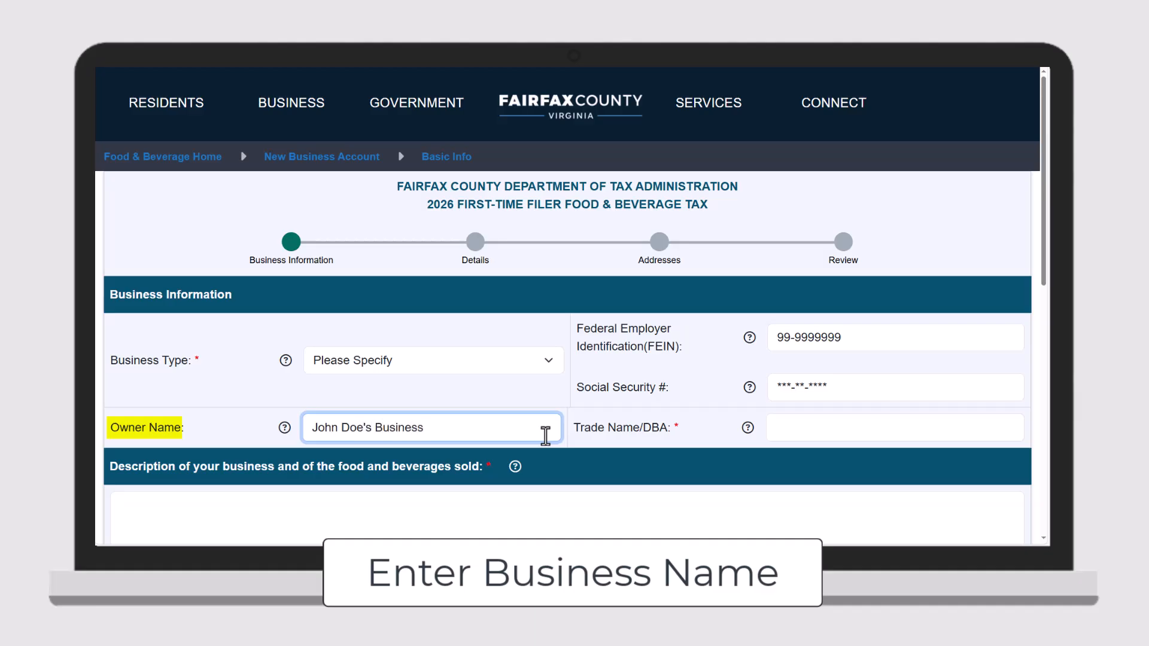
left_click(798, 429)
type("John Doe")
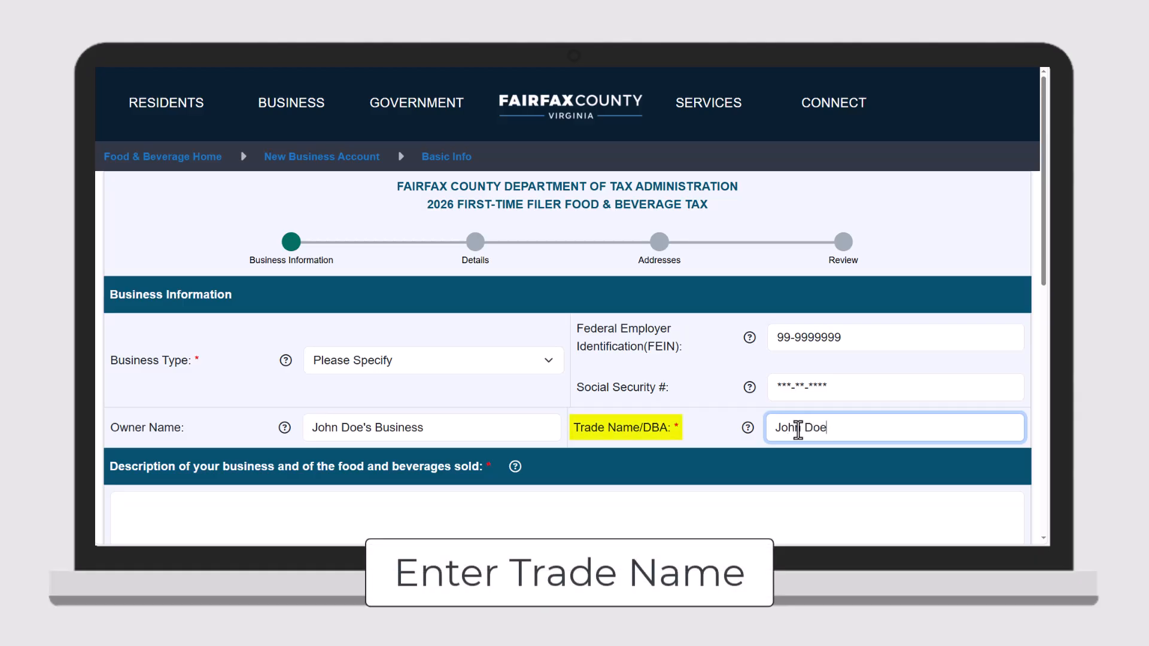
type("'s Business")
scroll(798, 429, "down", 2)
left_click(798, 429)
type("Enter desc")
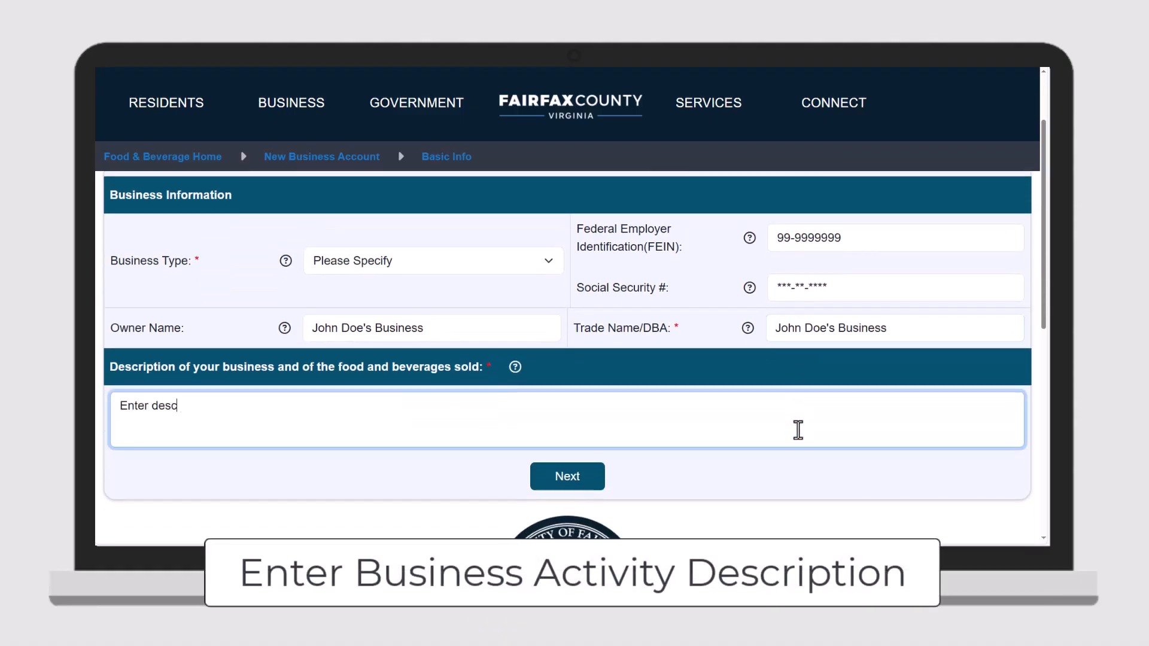
type("ription here")
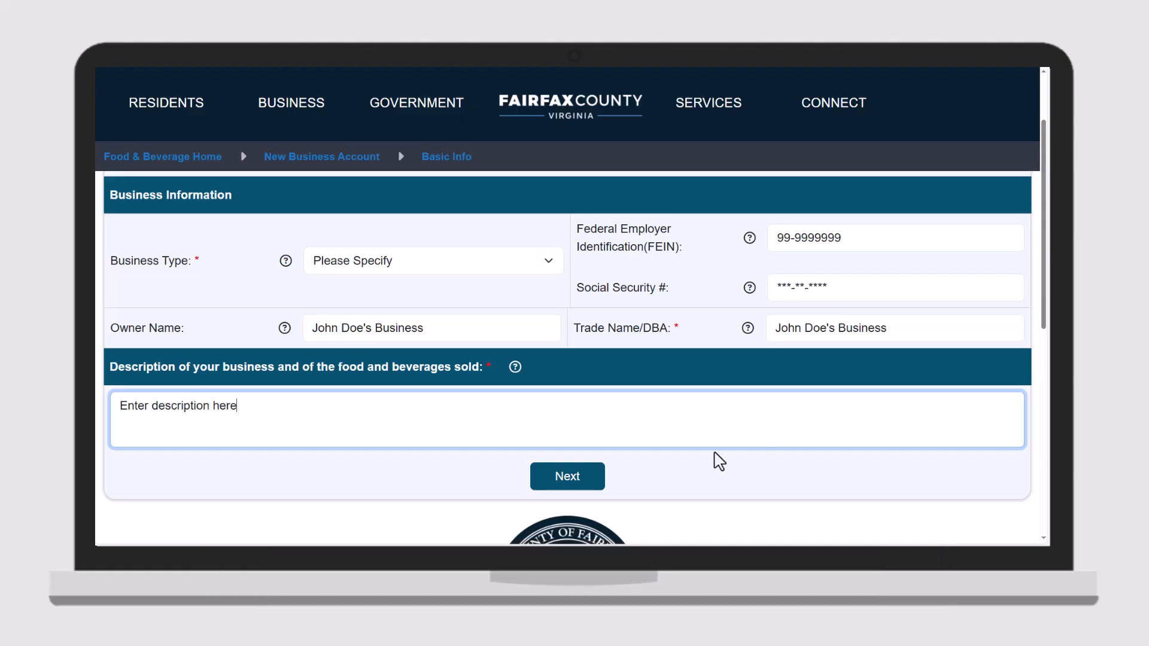
left_click(583, 478)
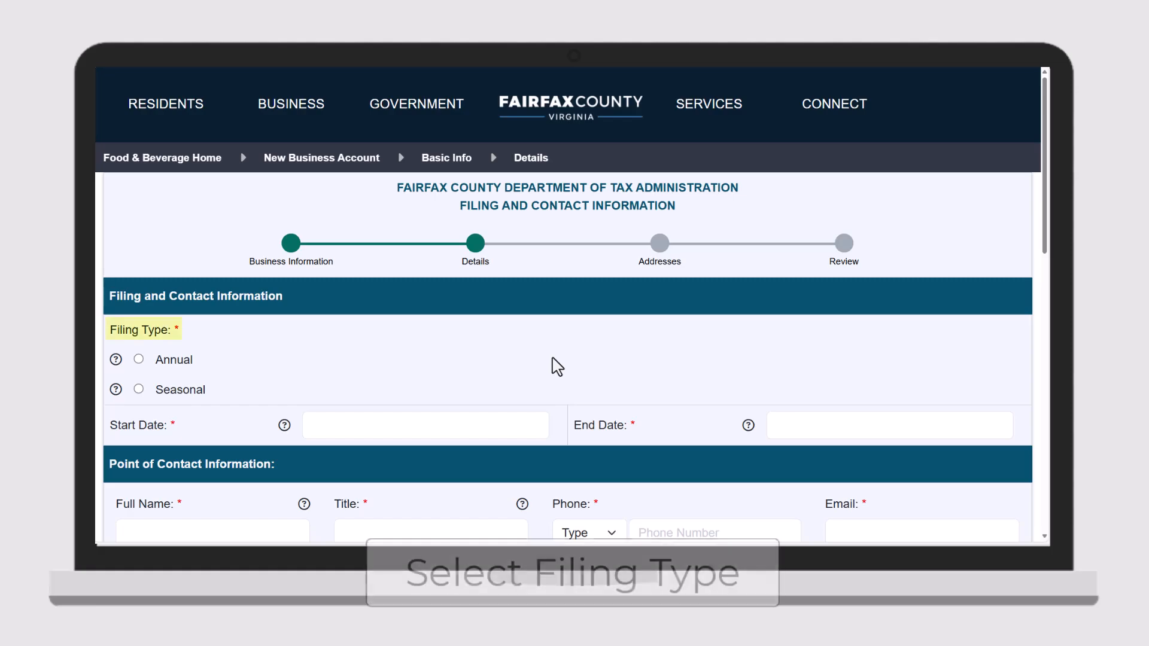
- Choose Annual filing with a start date of 08/11/2025
left_click(139, 360)
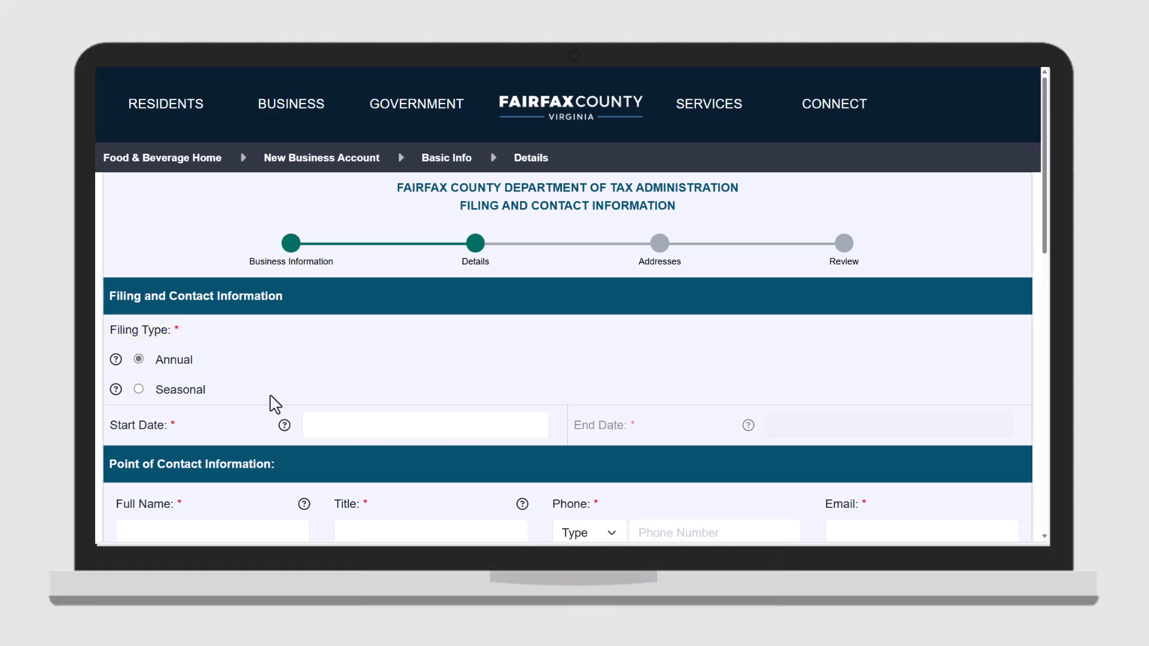
left_click(349, 423)
left_click(351, 327)
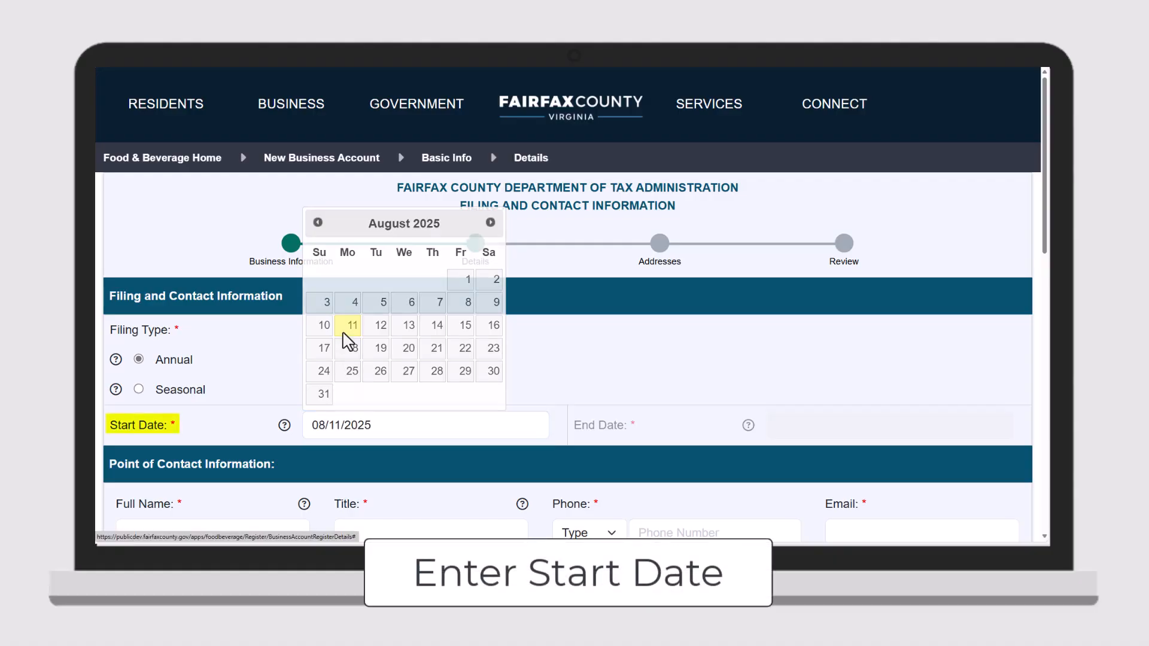
scroll(347, 342, "down", 3)
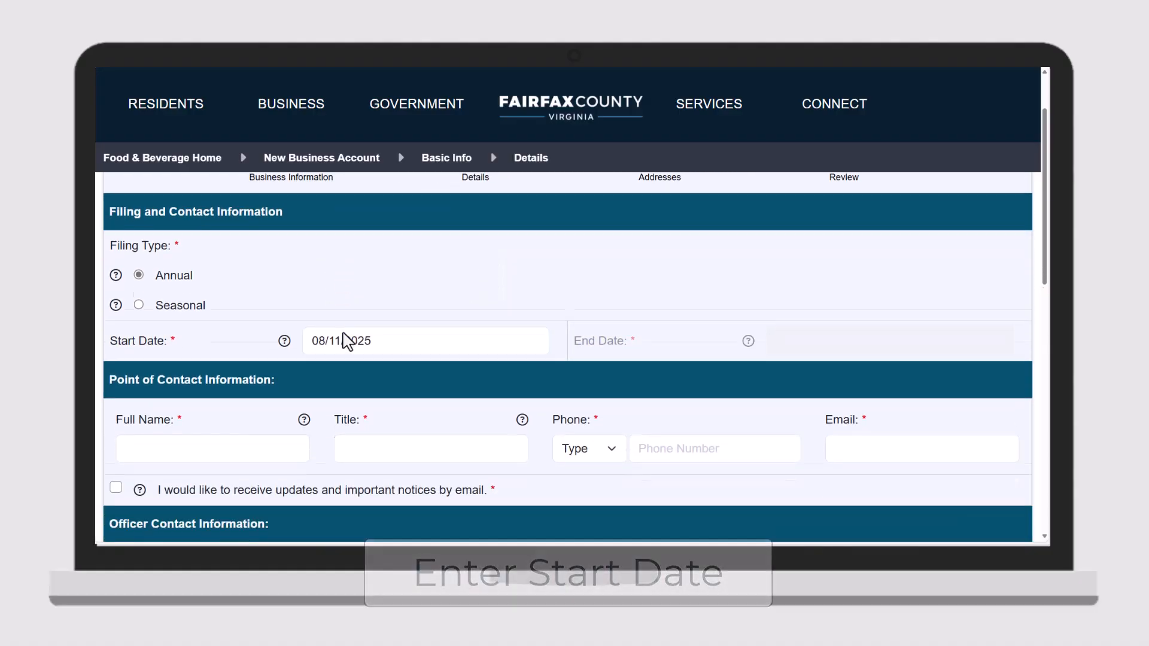
- Enter the point of contact's full name, title OWNER, mobile phone number and e-mail address
left_click(296, 381)
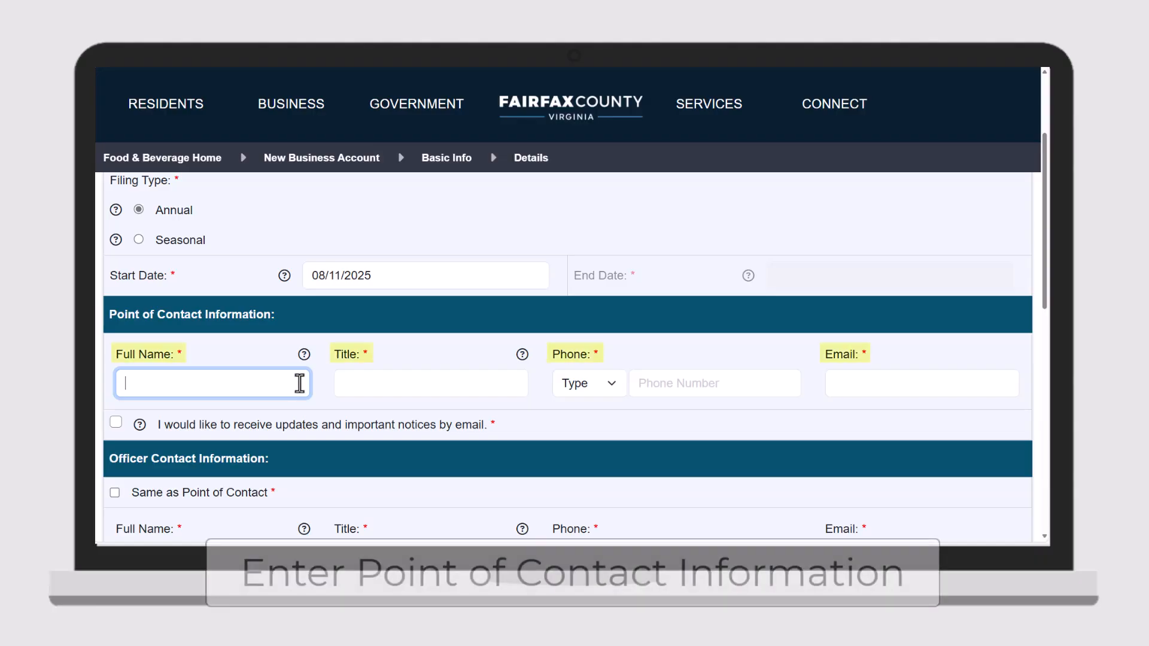
type("JOHN DOE")
left_click(375, 392)
type("OWNER")
left_click(575, 383)
left_click(589, 444)
left_click(649, 386)
type("555-555-5555")
left_click(859, 377)
type("johndoe")
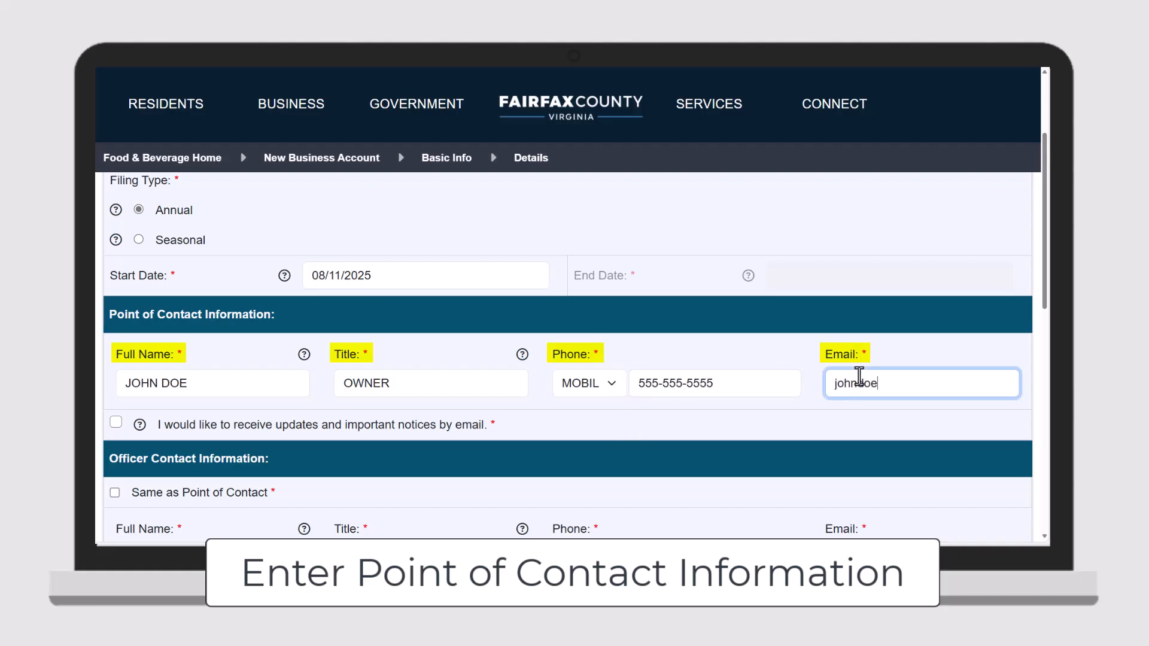
type("@business.com")
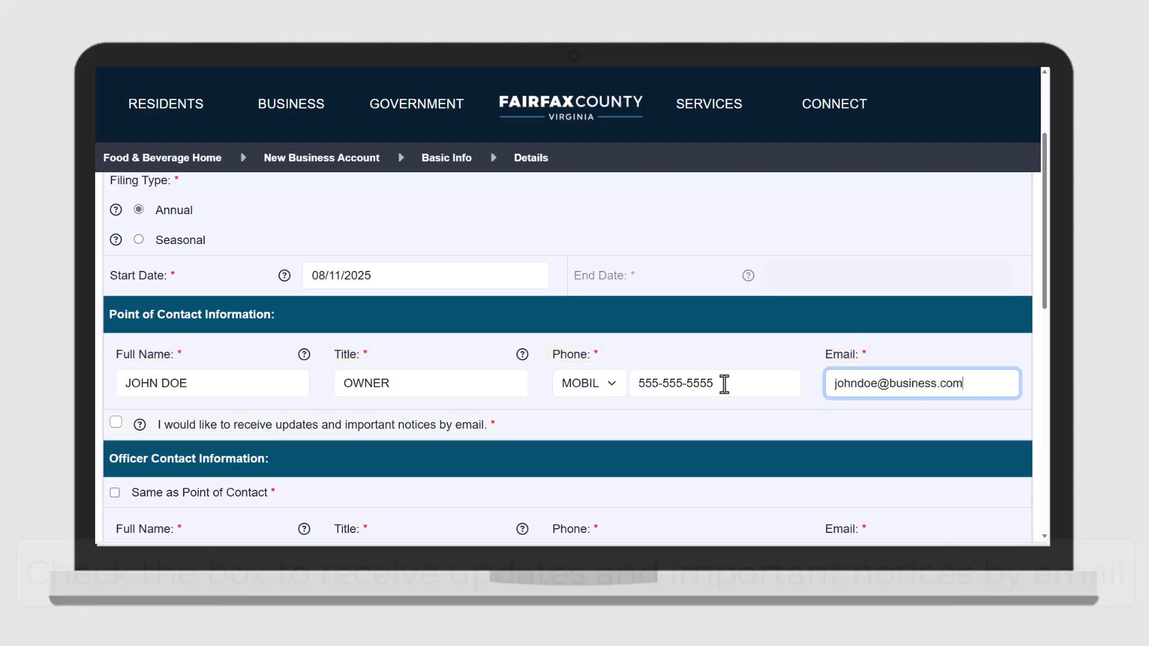
- Opt in to e-mail updates, set officer contact same as point of contact, and continue
left_click(117, 422)
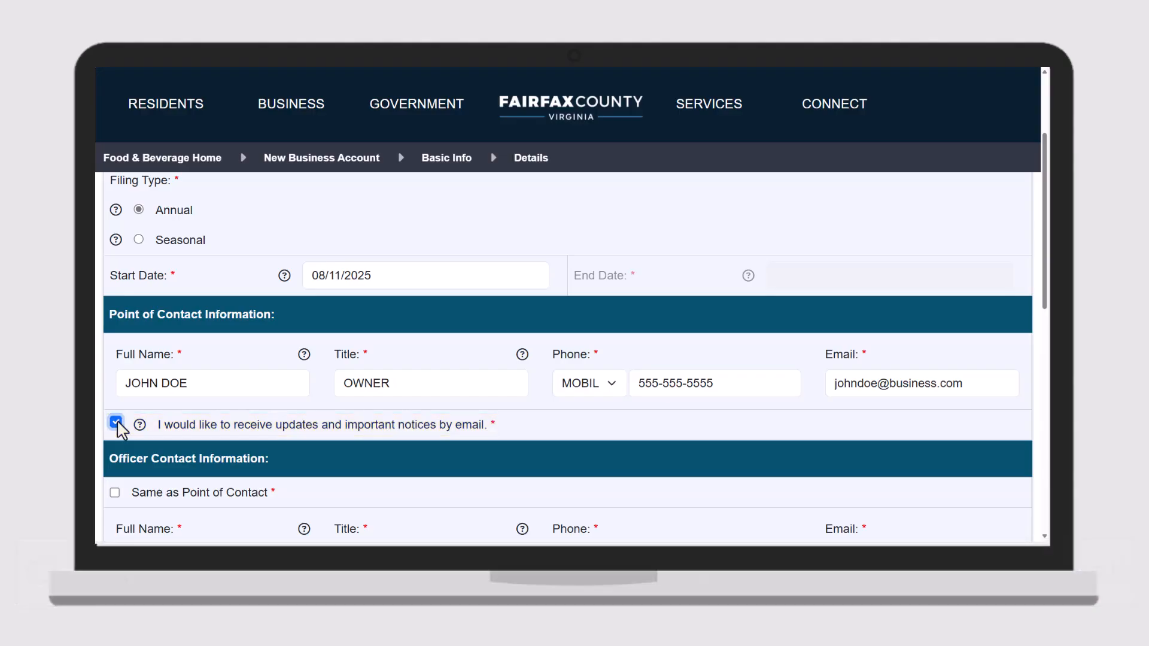
scroll(570, 429, "down", 2)
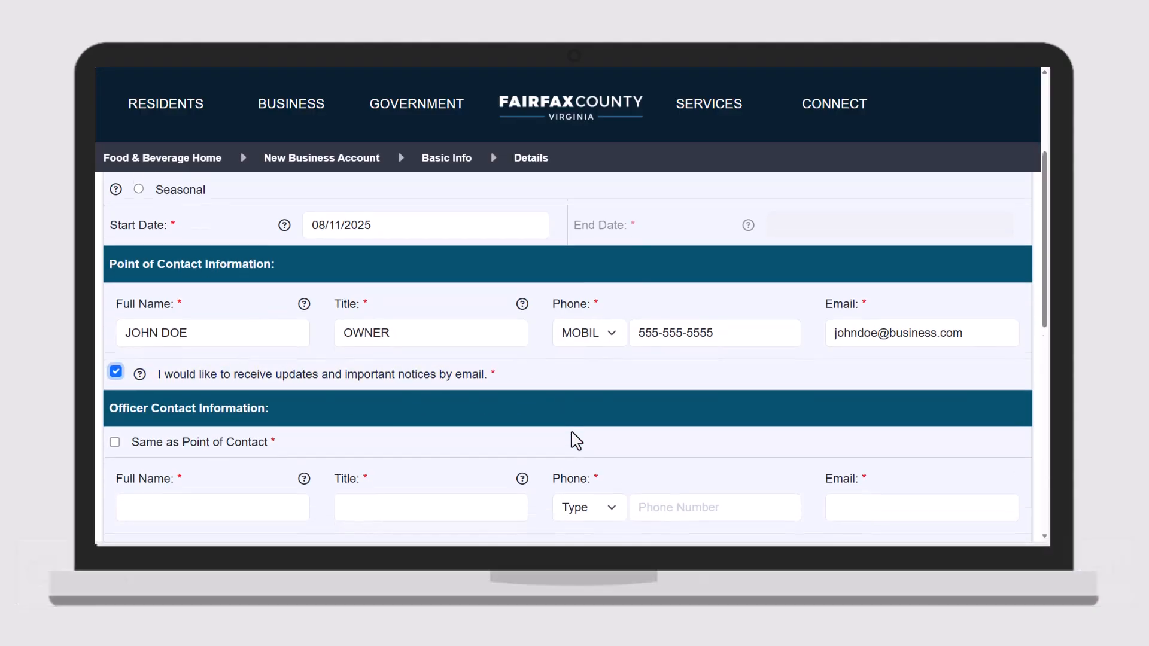
scroll(574, 439, "down", 1)
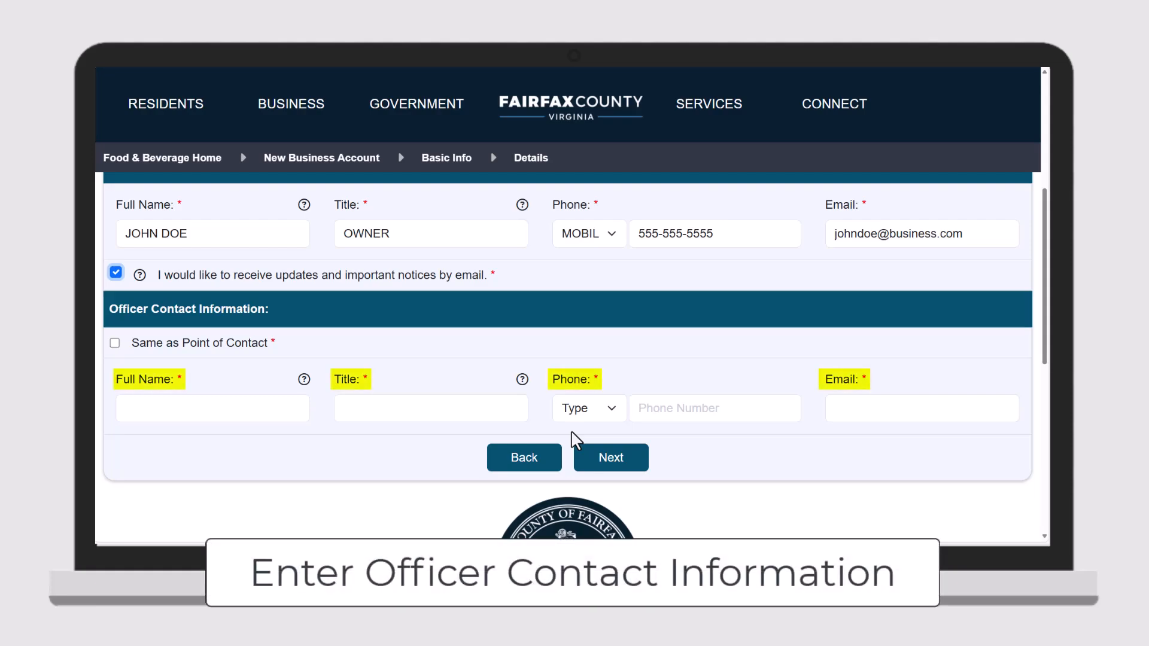
left_click(114, 343)
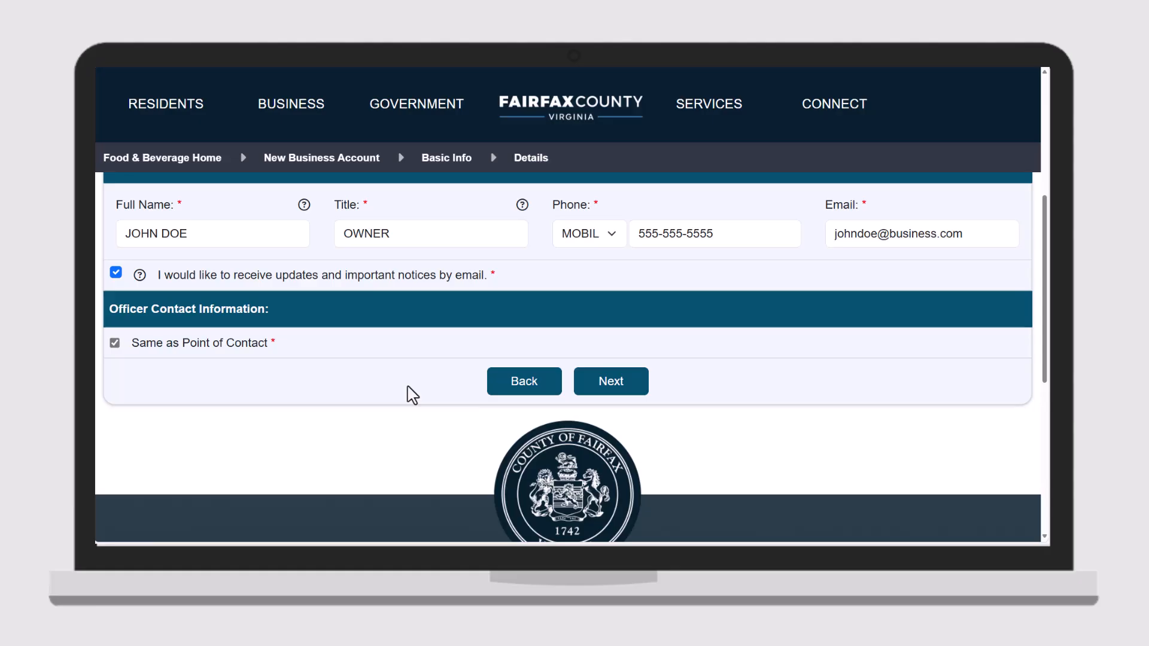
left_click(612, 392)
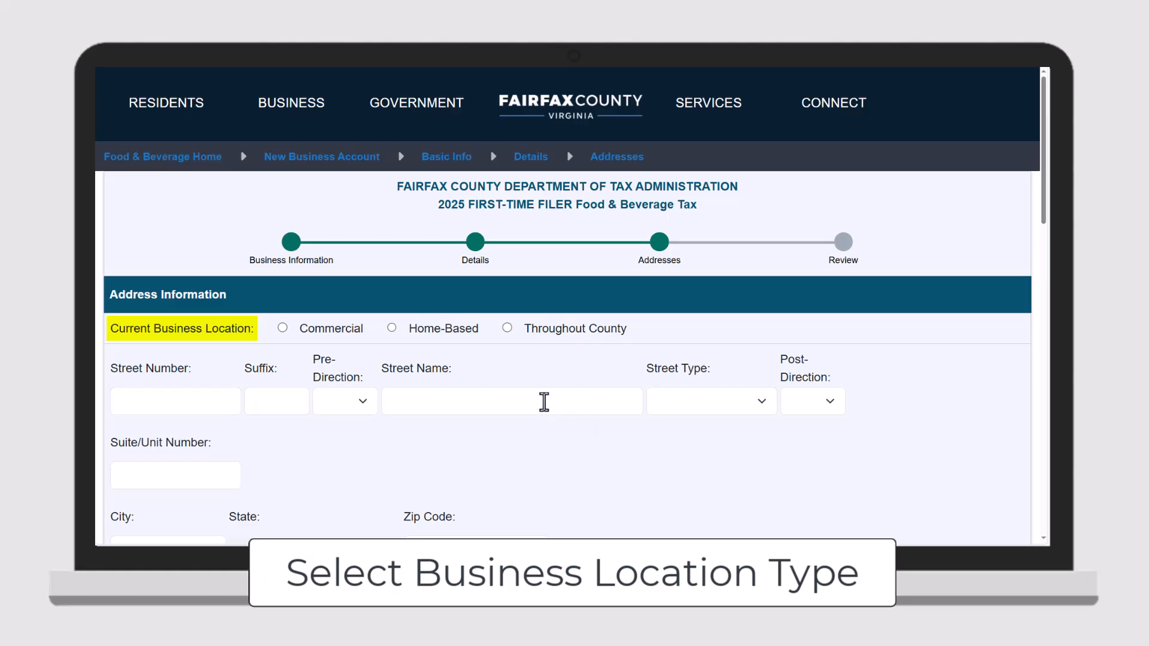
- Set the location to Home-Based and select the looked-up 'Government Center' street address match
left_click(392, 328)
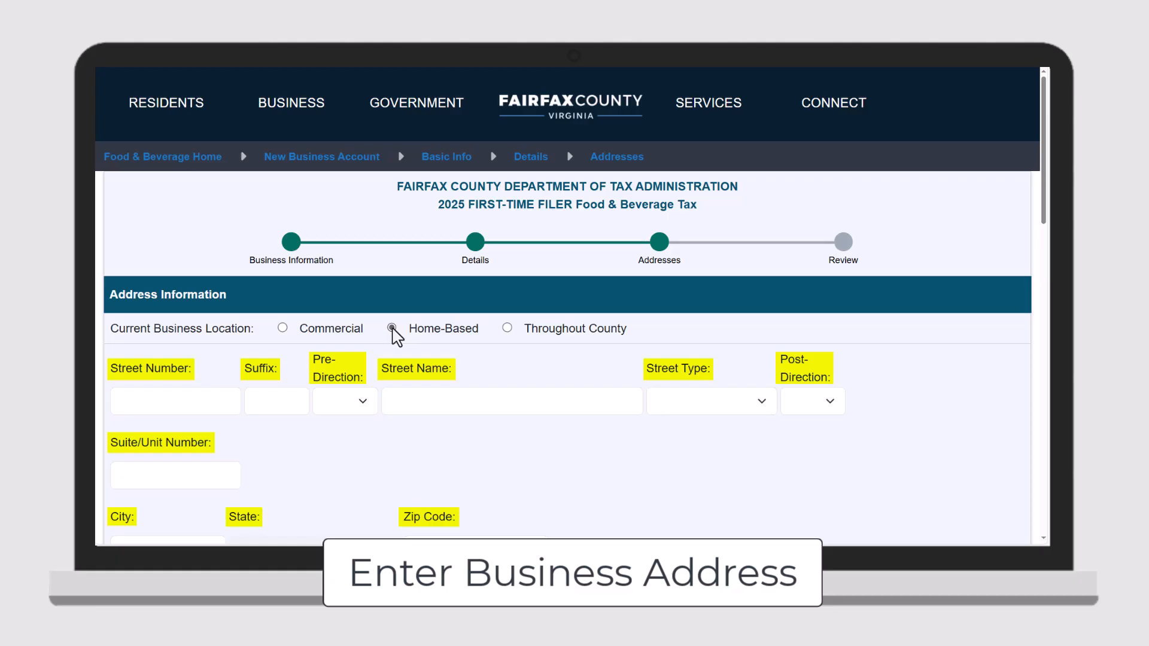
scroll(397, 337, "down", 2)
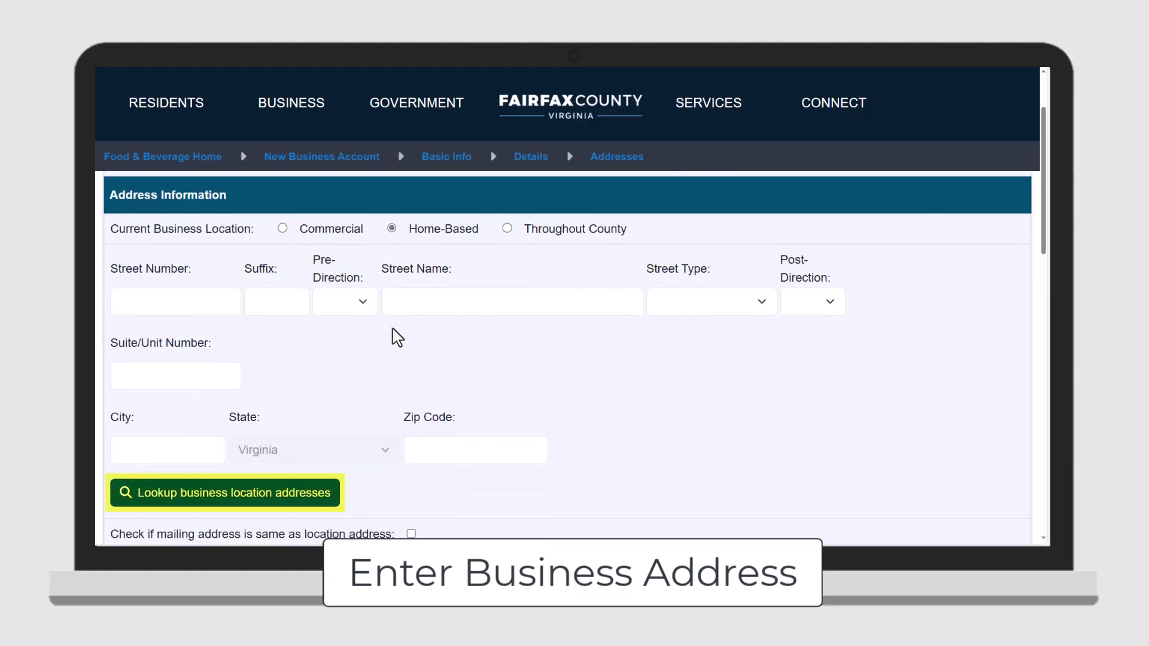
left_click(452, 308)
type("Gov")
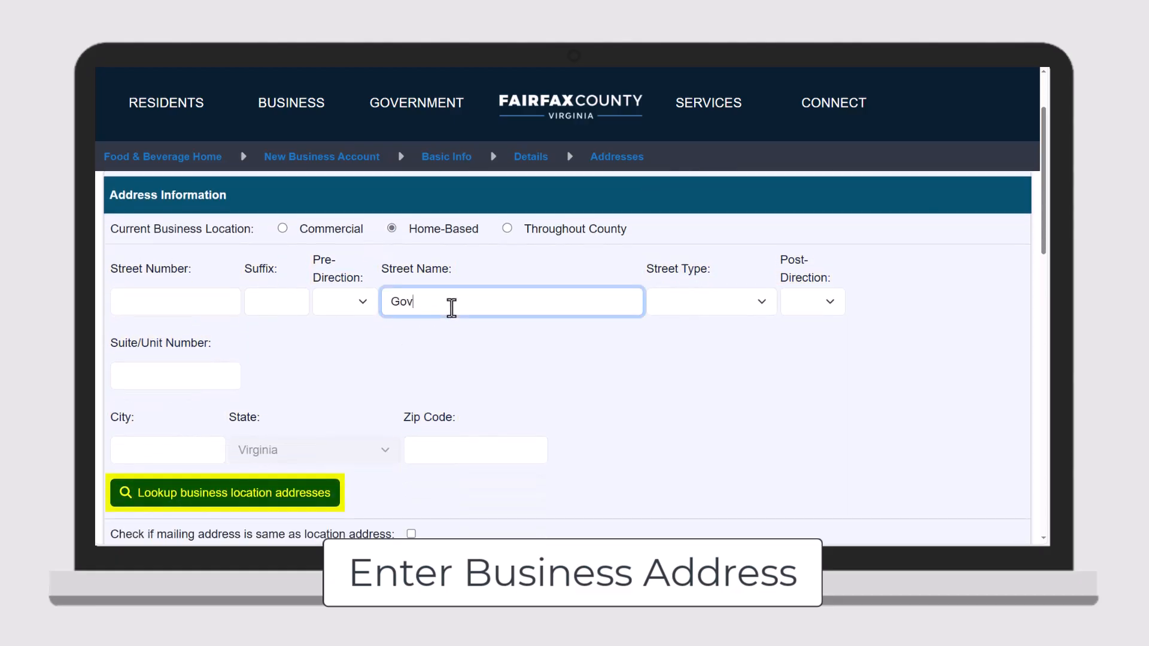
type("ernment Center")
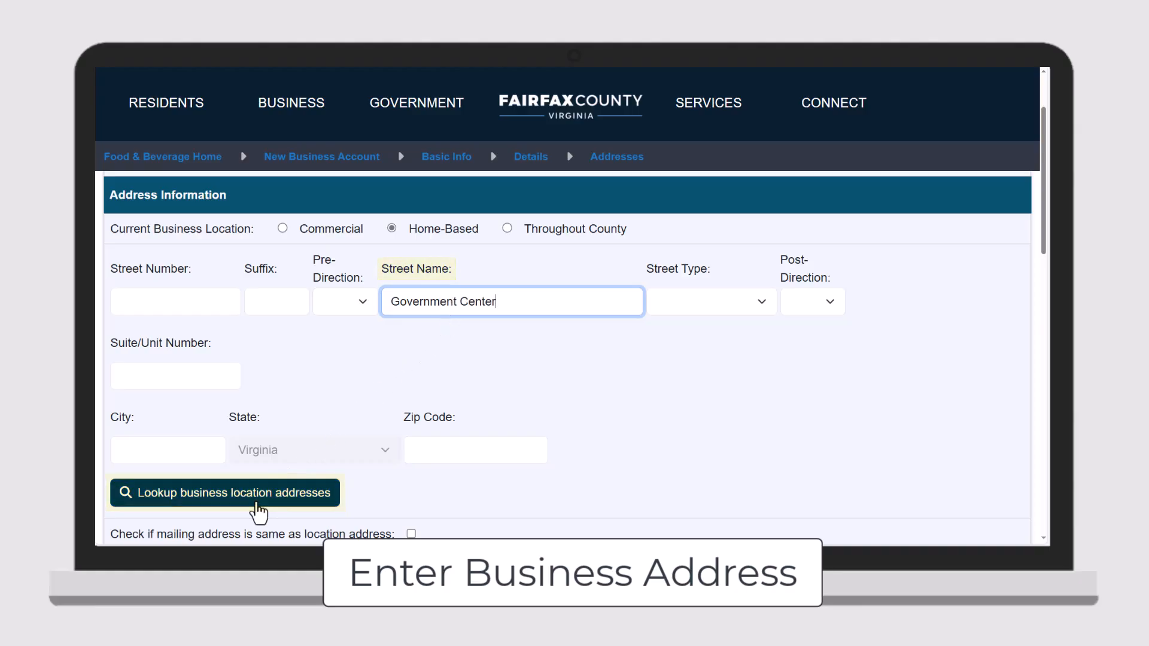
left_click(257, 503)
left_click(267, 333)
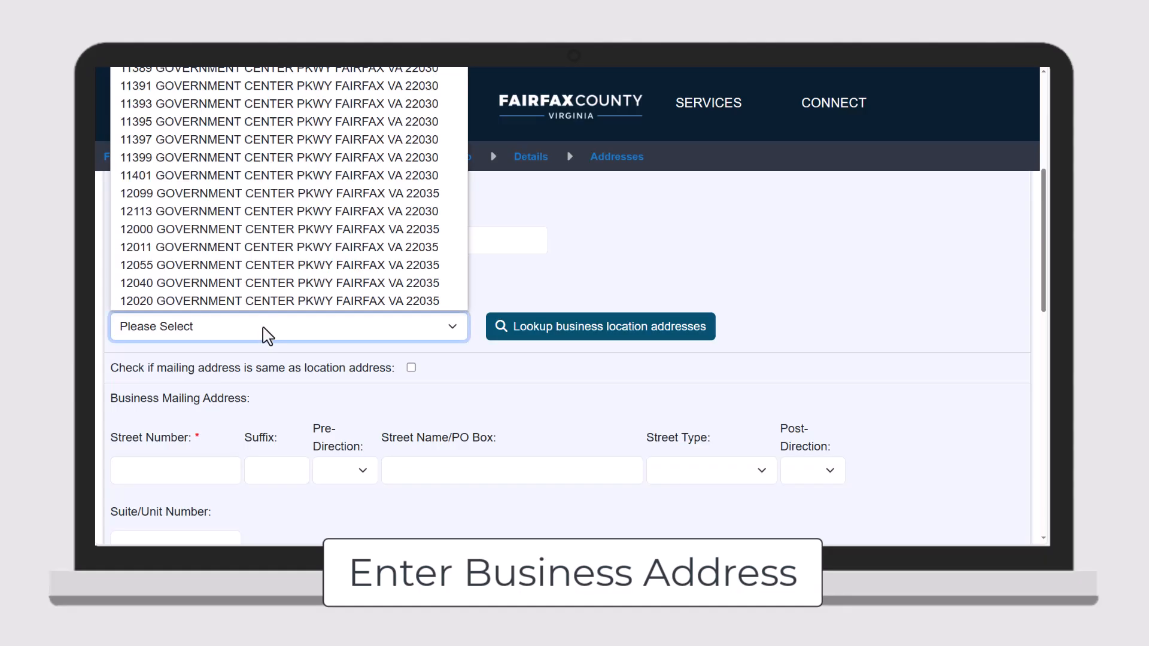
left_click(276, 230)
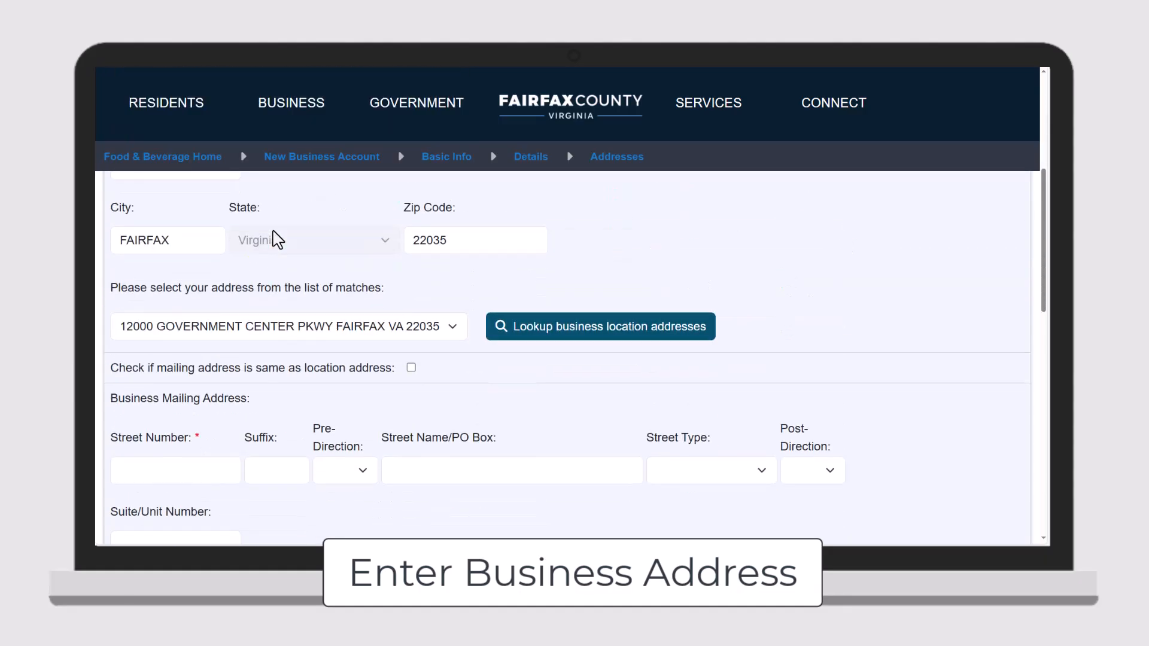
scroll(277, 239, "up", 3)
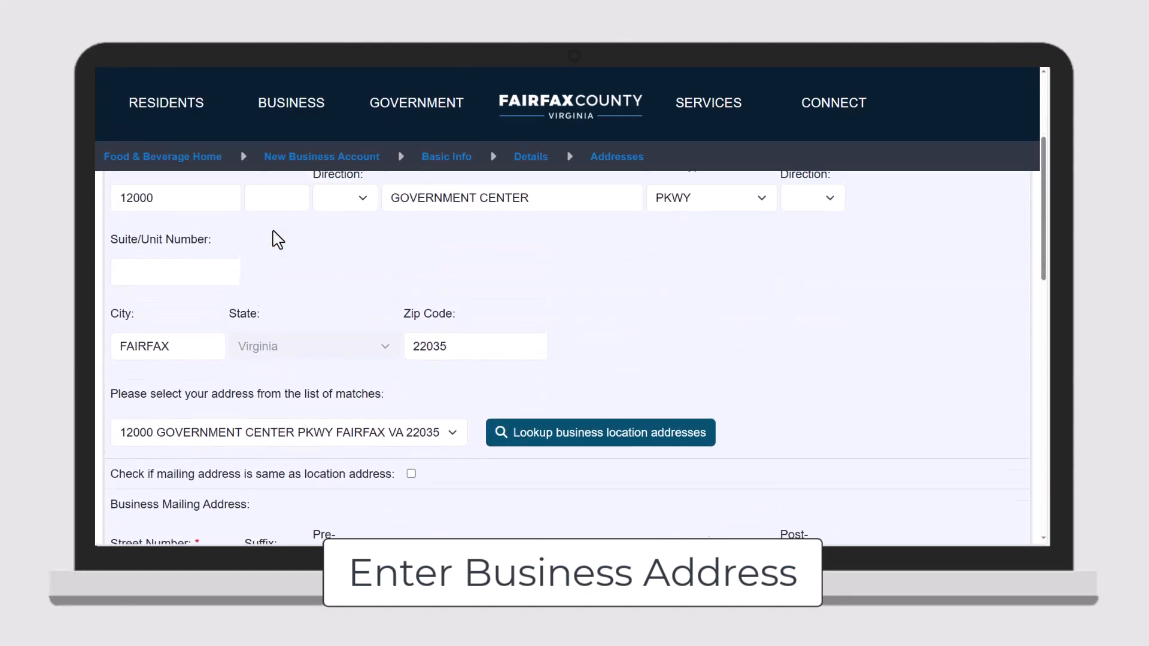
- Use the location address as the mailing address and review the Verify Submission summary
scroll(274, 236, "down", 3)
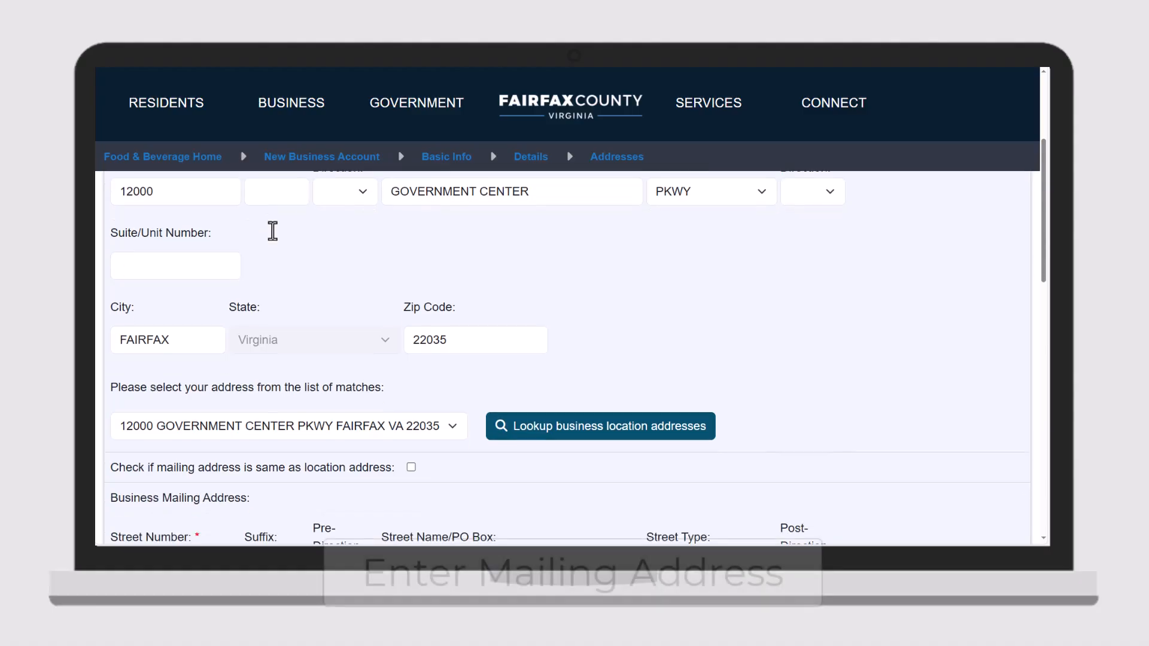
scroll(272, 230, "down", 2)
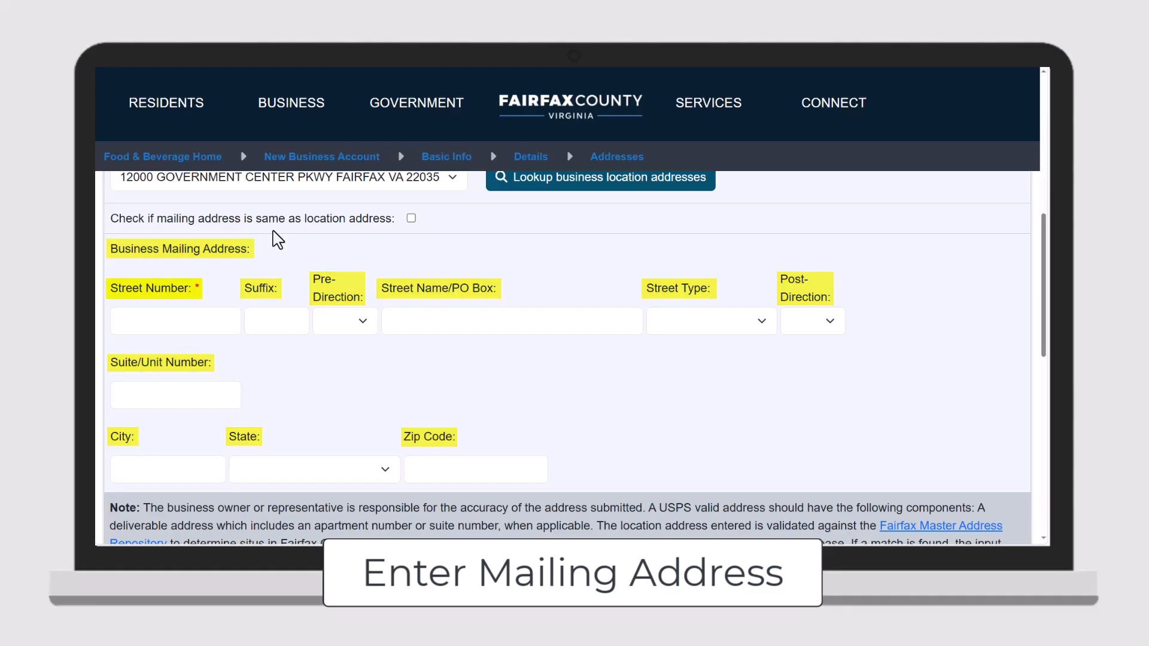
left_click(411, 219)
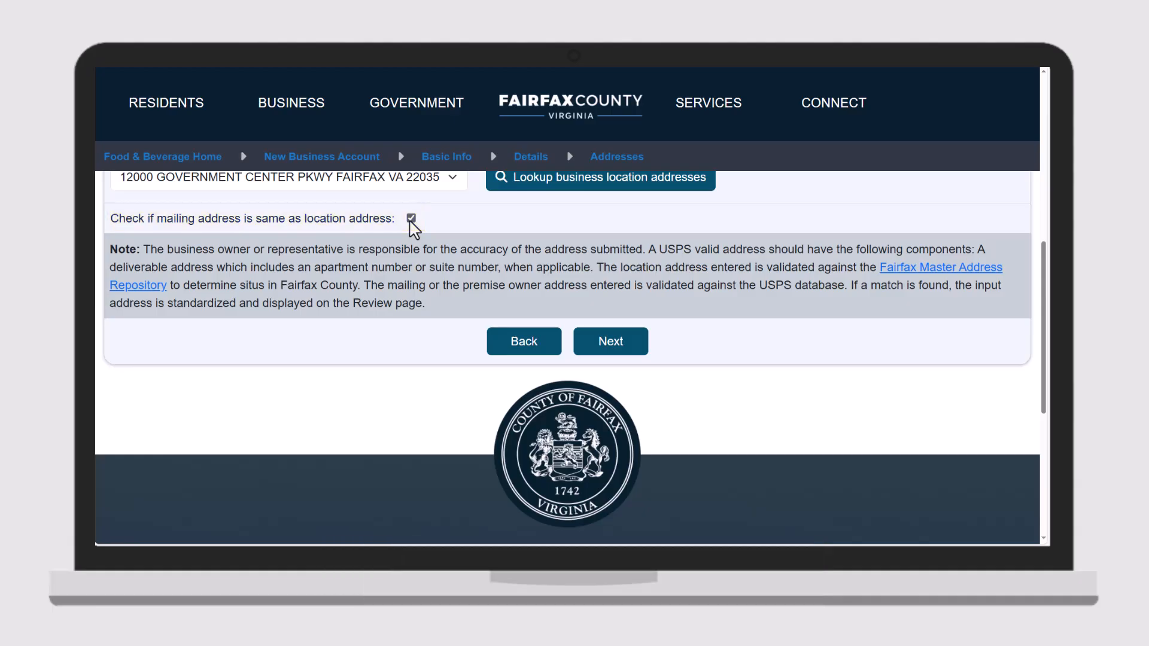
left_click(613, 351)
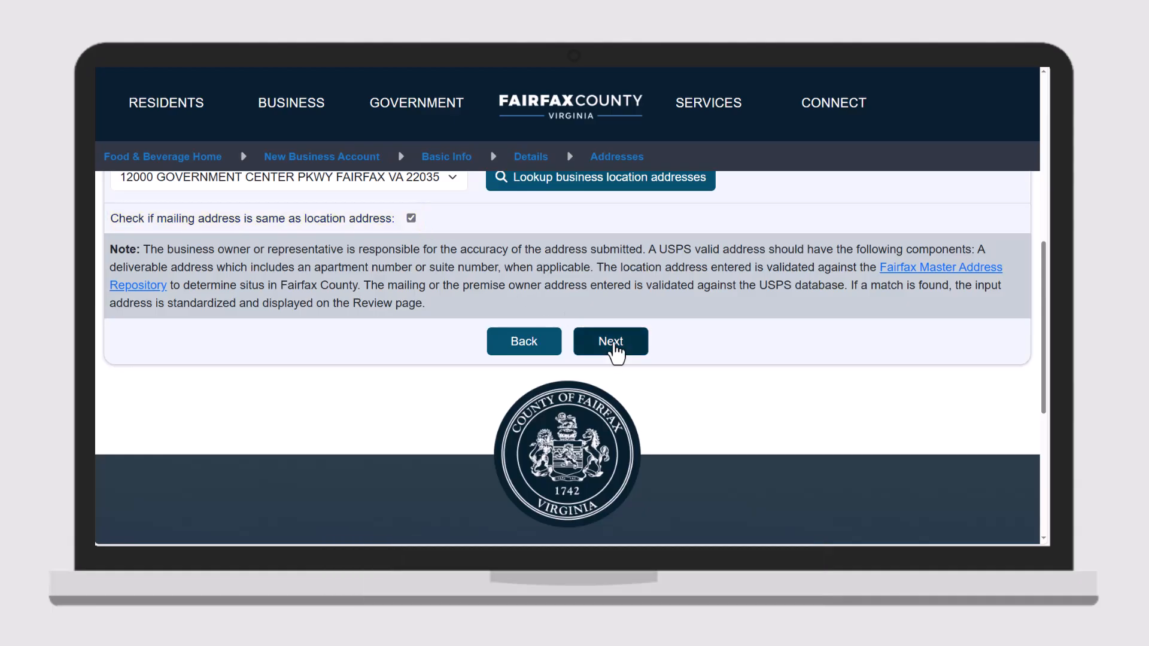
scroll(618, 351, "down", 3)
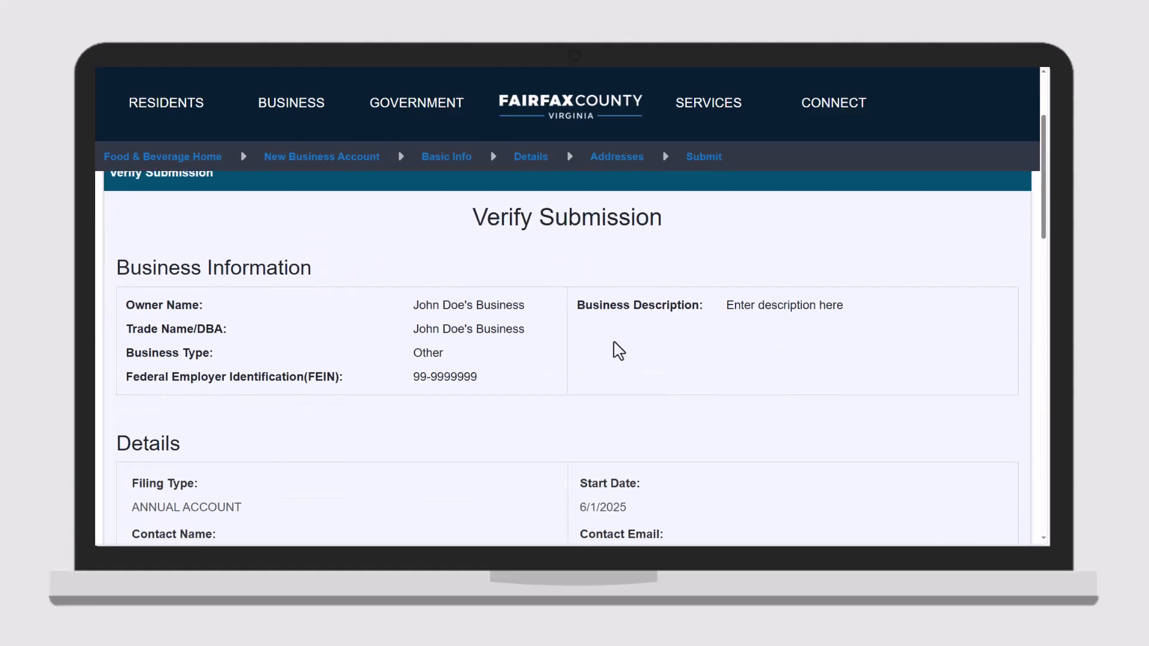
scroll(618, 351, "down", 5)
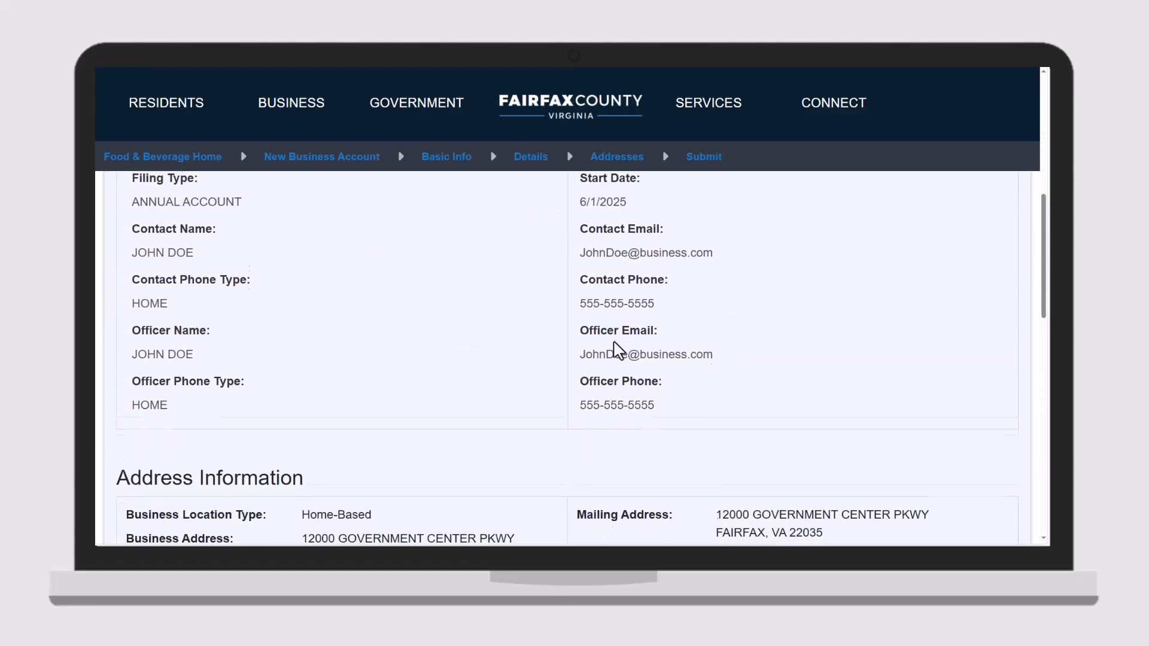
scroll(618, 350, "down", 4)
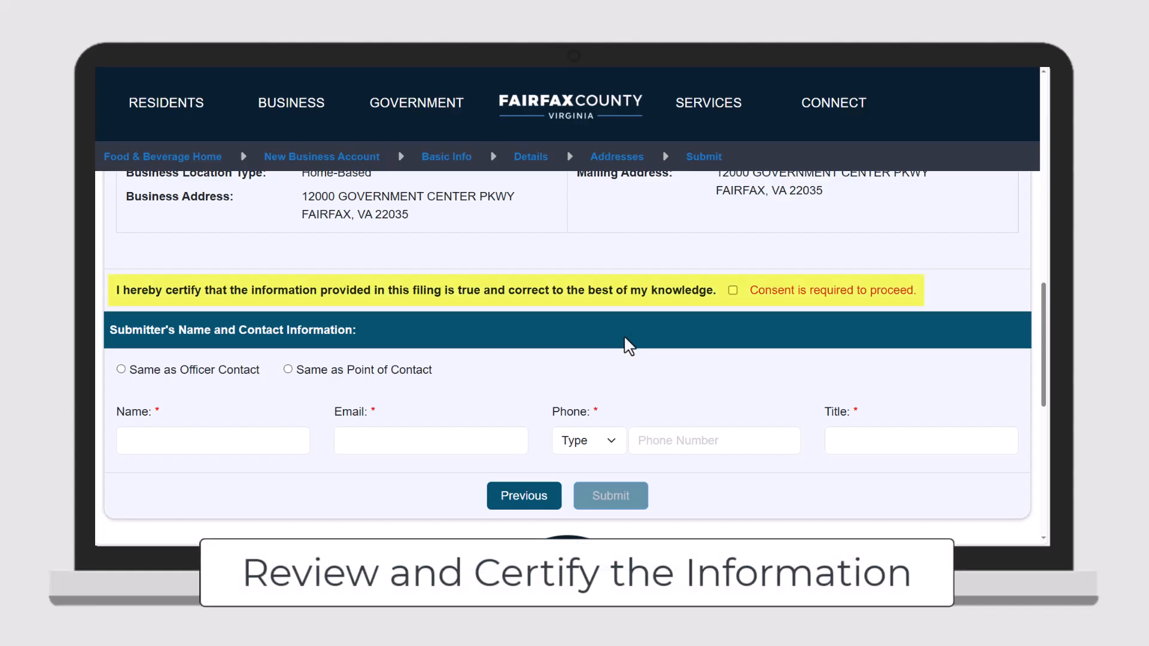
- Certify the filing as true, copy submitter details from the point of contact, and submit
left_click(732, 290)
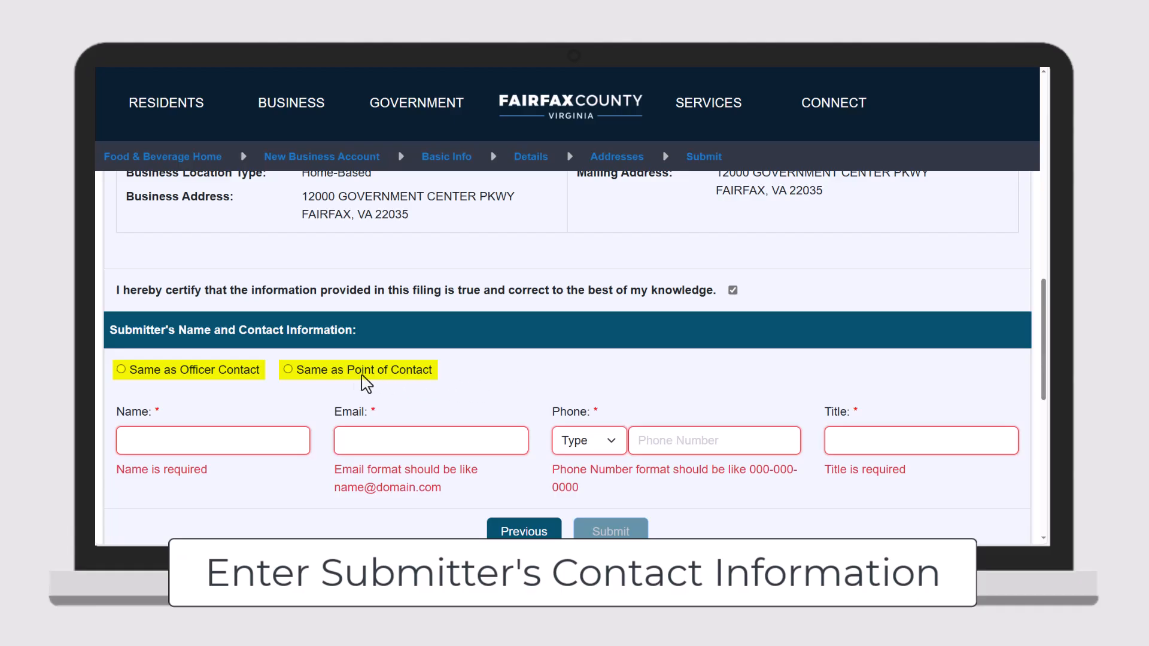
left_click(289, 369)
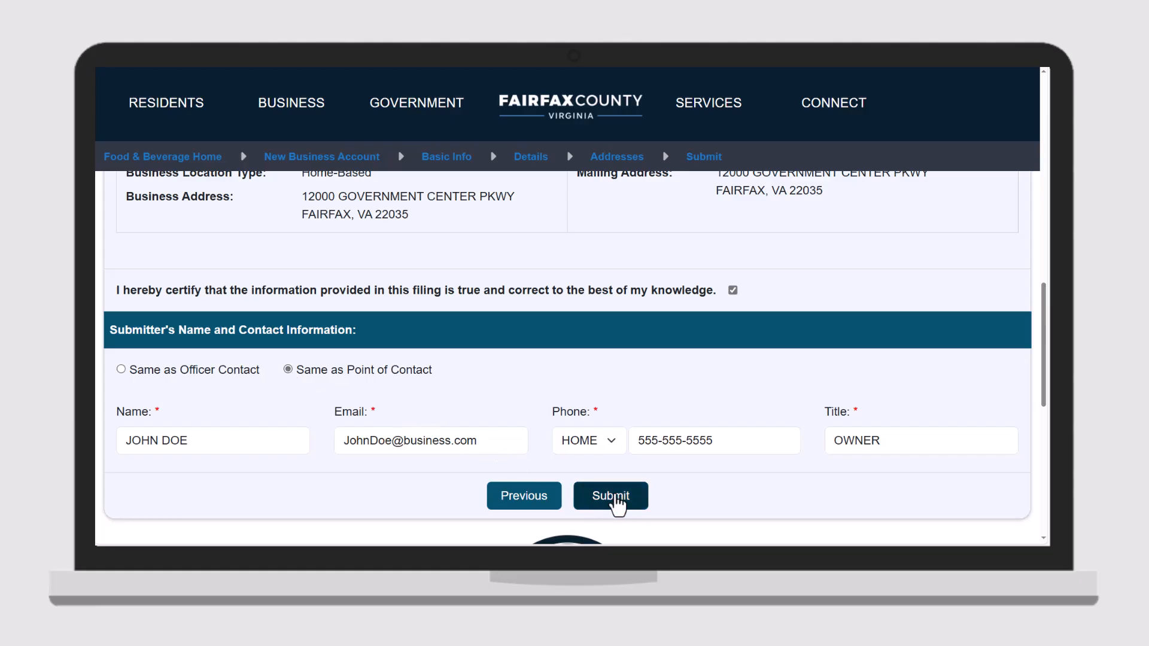
left_click(608, 498)
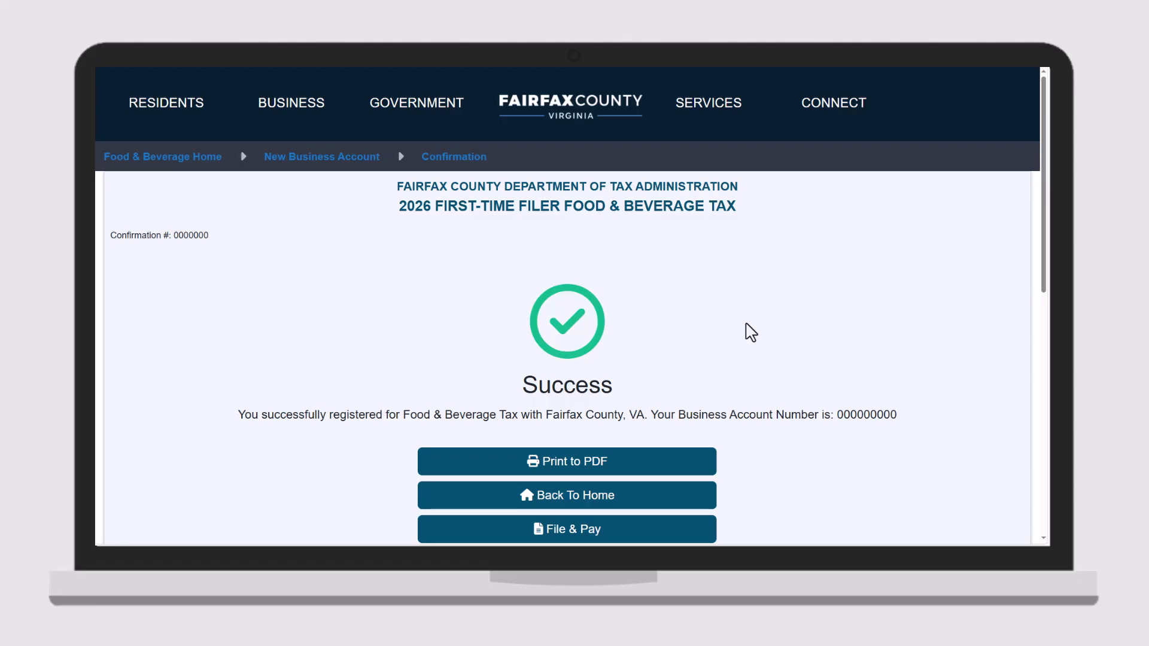